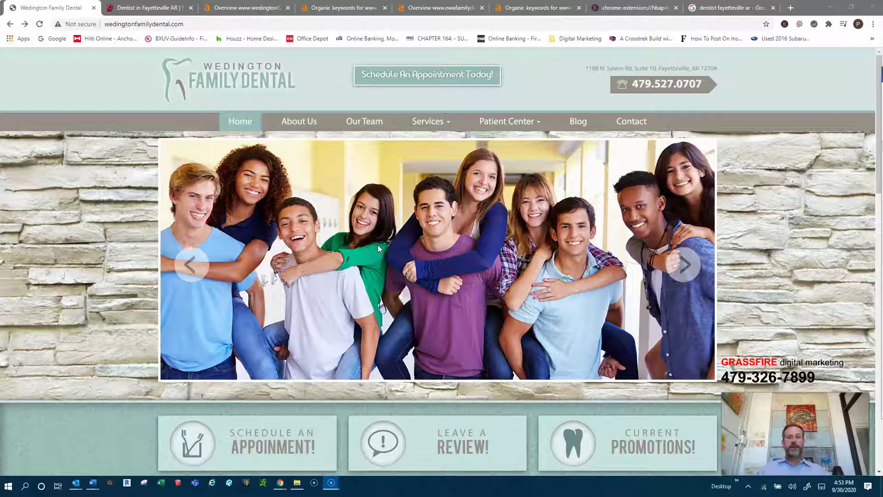
Scroll the Wedington Family Dental homepage down through its services and hours sections
{"action": "left_click", "coordinate": [374, 297]}
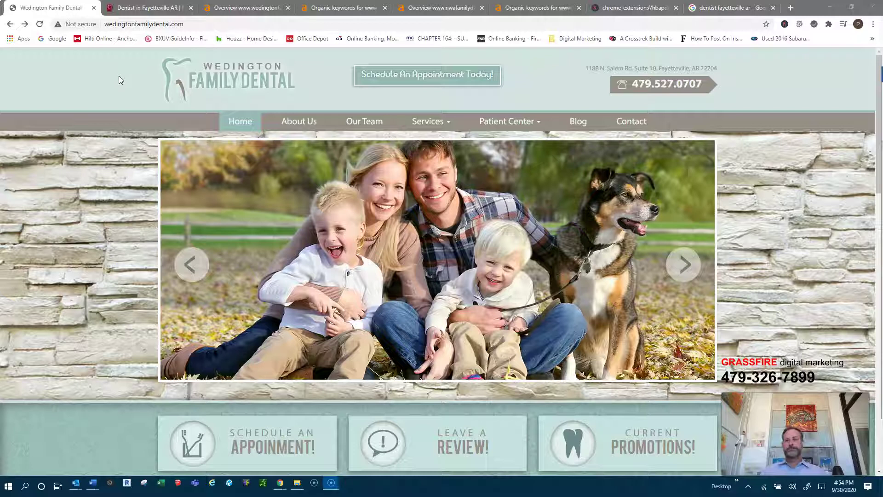
{"action": "left_click", "coordinate": [119, 80]}
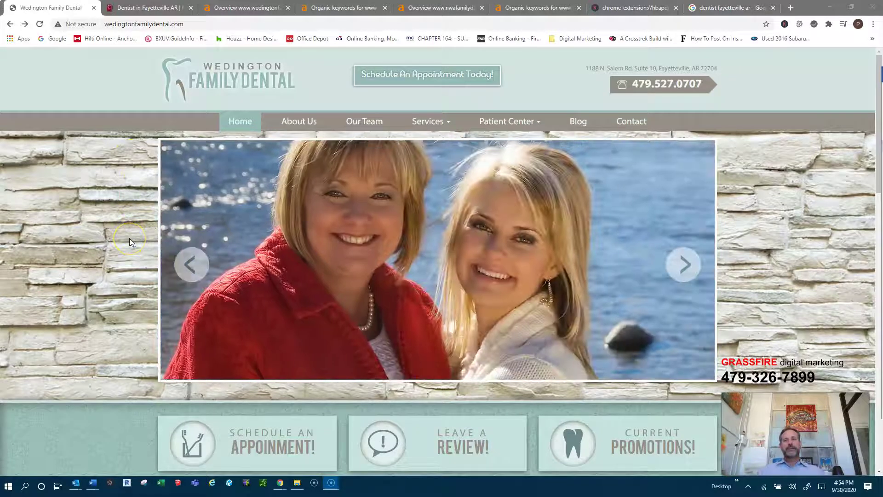
{"action": "scroll", "coordinate": [129, 238], "scroll_direction": "down", "scroll_amount": 2}
{"action": "scroll", "coordinate": [129, 239], "scroll_direction": "down", "scroll_amount": 2}
{"action": "scroll", "coordinate": [129, 238], "scroll_direction": "down", "scroll_amount": 1}
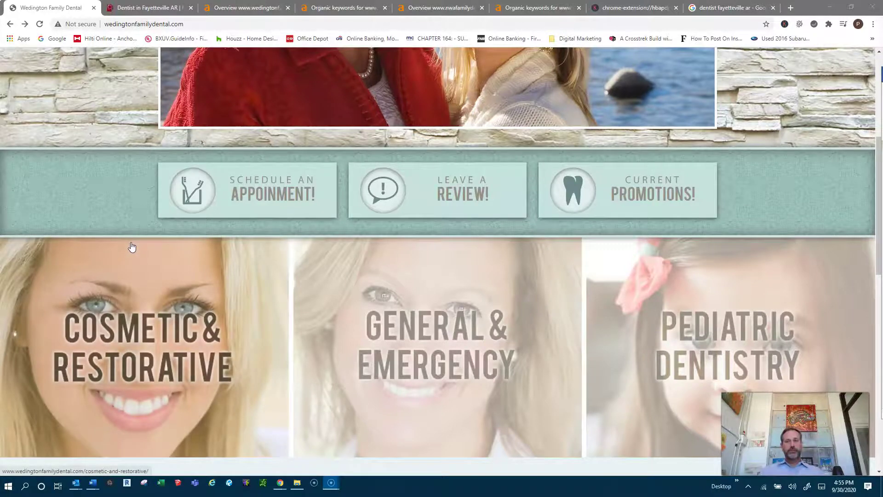
{"action": "scroll", "coordinate": [321, 244], "scroll_direction": "down", "scroll_amount": 1}
{"action": "scroll", "coordinate": [773, 163], "scroll_direction": "down", "scroll_amount": 1}
{"action": "scroll", "coordinate": [772, 166], "scroll_direction": "down", "scroll_amount": 3}
{"action": "scroll", "coordinate": [757, 207], "scroll_direction": "down", "scroll_amount": 1}
Continue down past the about and map to the Contact Us form, then back to the top
{"action": "scroll", "coordinate": [746, 230], "scroll_direction": "down", "scroll_amount": 3}
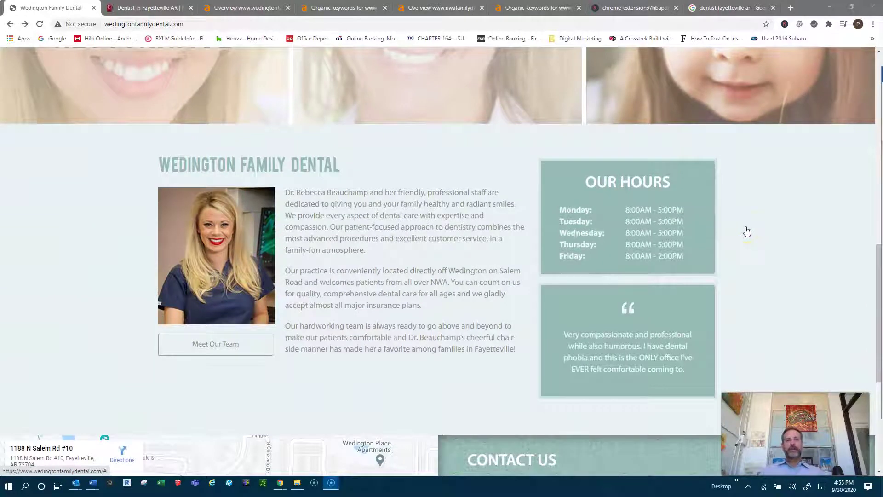
{"action": "scroll", "coordinate": [747, 230], "scroll_direction": "down", "scroll_amount": 1}
{"action": "scroll", "coordinate": [746, 227], "scroll_direction": "down", "scroll_amount": 1}
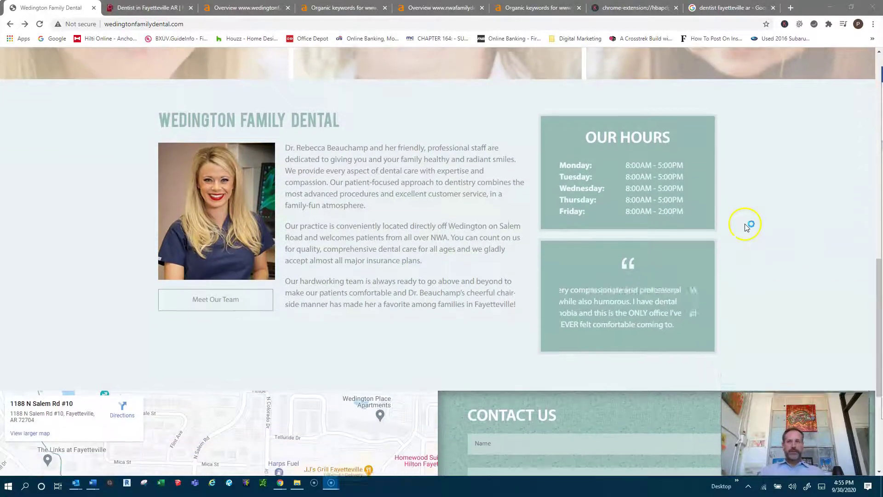
{"action": "scroll", "coordinate": [745, 227], "scroll_direction": "down", "scroll_amount": 1}
{"action": "scroll", "coordinate": [746, 227], "scroll_direction": "down", "scroll_amount": 3}
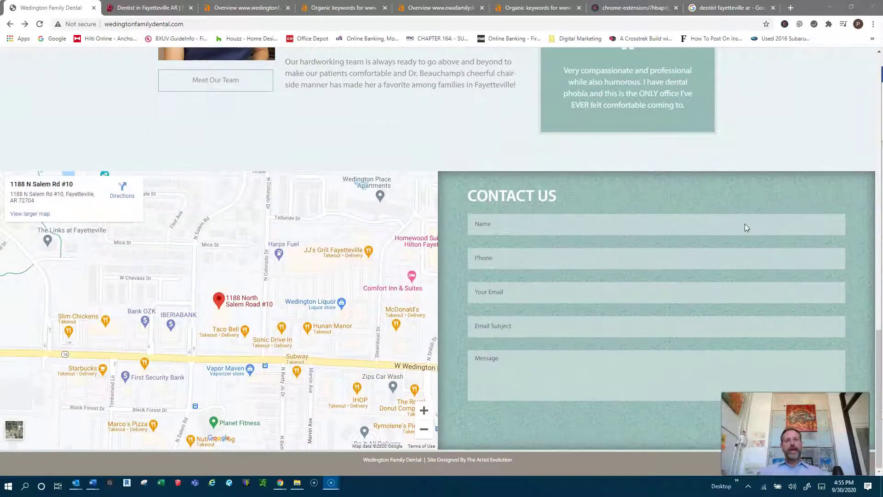
{"action": "scroll", "coordinate": [746, 228], "scroll_direction": "up", "scroll_amount": 1}
{"action": "scroll", "coordinate": [746, 228], "scroll_direction": "up", "scroll_amount": 4}
{"action": "scroll", "coordinate": [746, 228], "scroll_direction": "up", "scroll_amount": 4}
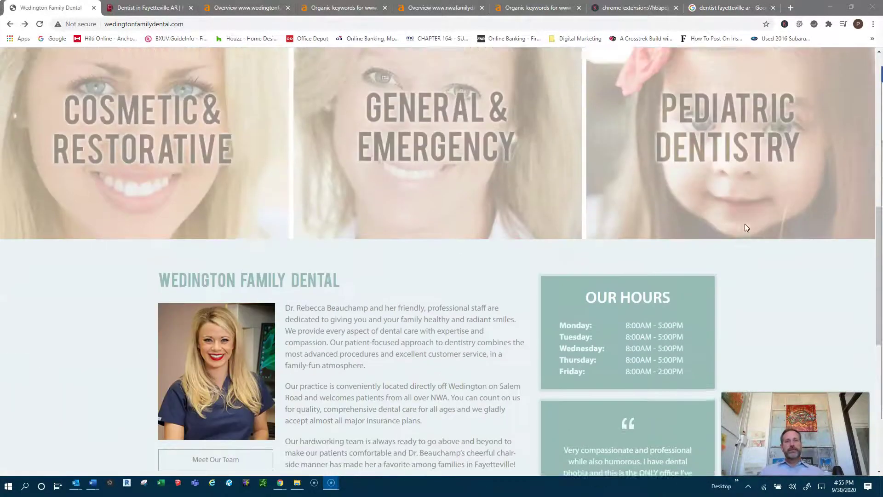
{"action": "scroll", "coordinate": [745, 228], "scroll_direction": "up", "scroll_amount": 4}
{"action": "scroll", "coordinate": [744, 224], "scroll_direction": "up", "scroll_amount": 6}
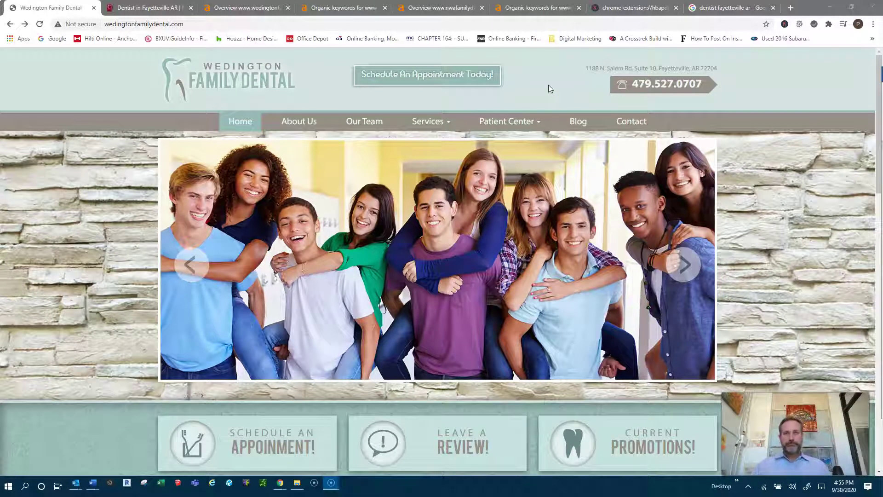
Compare the Ahrefs overviews of wedingtonfamilydental.com and competitor nwafamilydentist.com
{"action": "left_click", "coordinate": [250, 8]}
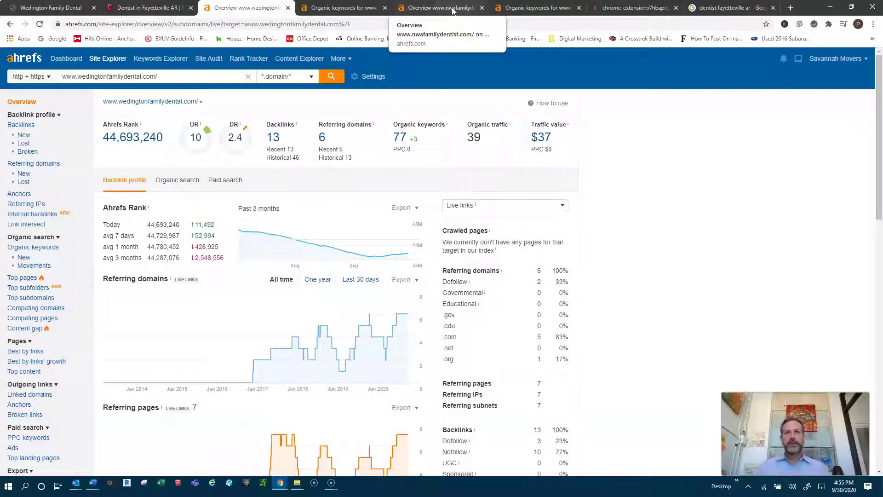
{"action": "left_click", "coordinate": [450, 11]}
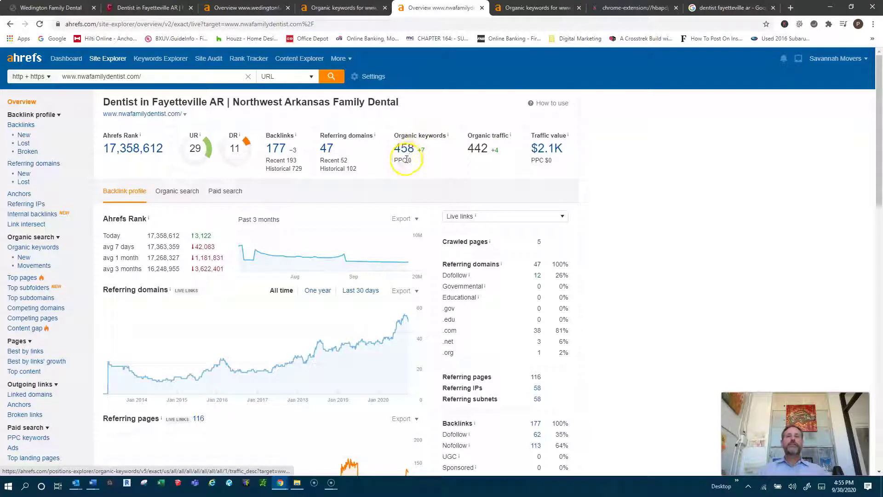
{"action": "left_click", "coordinate": [259, 8]}
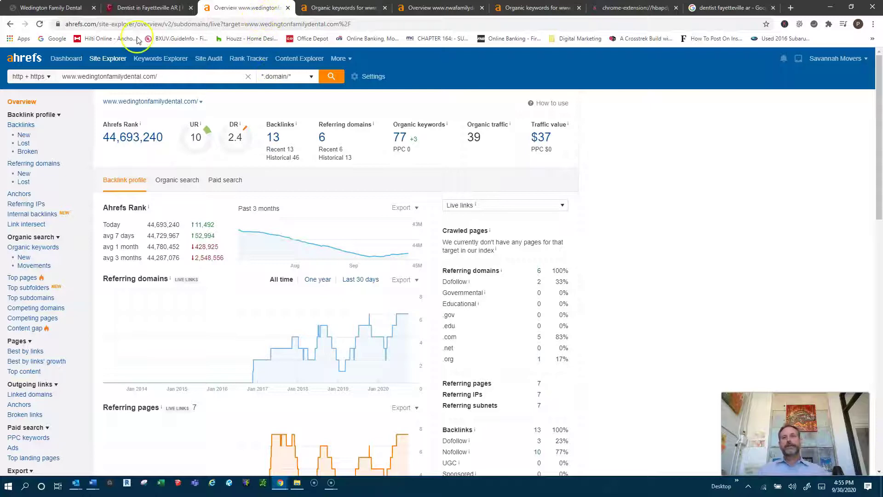
{"action": "left_click", "coordinate": [731, 8]}
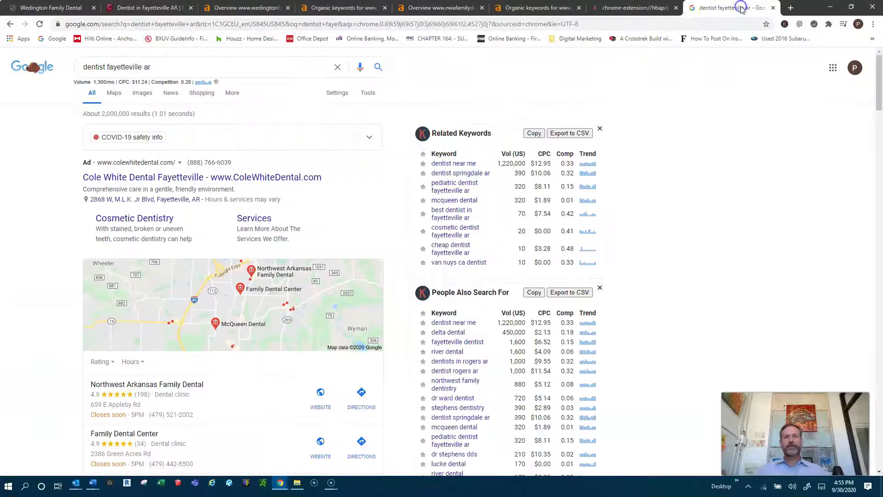
{"action": "scroll", "coordinate": [439, 290], "scroll_direction": "down", "scroll_amount": 4}
{"action": "scroll", "coordinate": [439, 290], "scroll_direction": "down", "scroll_amount": 4}
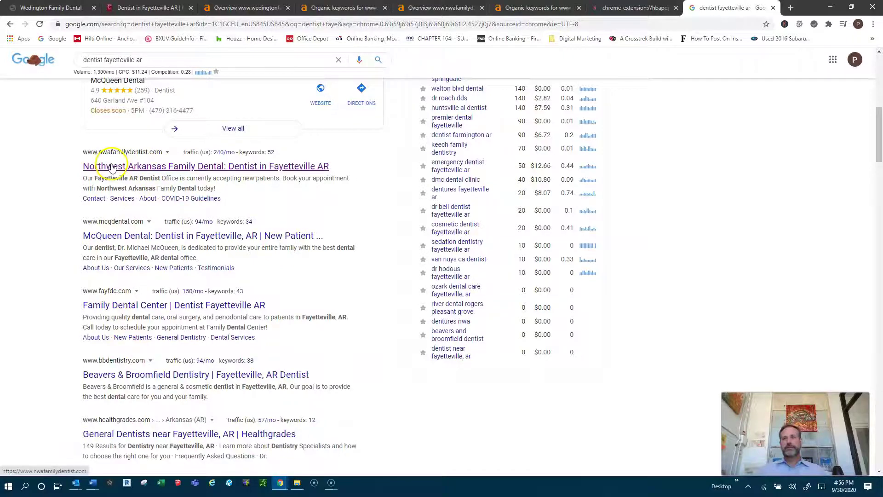
{"action": "scroll", "coordinate": [169, 188], "scroll_direction": "up", "scroll_amount": 1}
{"action": "scroll", "coordinate": [112, 395], "scroll_direction": "down", "scroll_amount": 2}
{"action": "scroll", "coordinate": [119, 387], "scroll_direction": "down", "scroll_amount": 2}
{"action": "scroll", "coordinate": [150, 364], "scroll_direction": "down", "scroll_amount": 3}
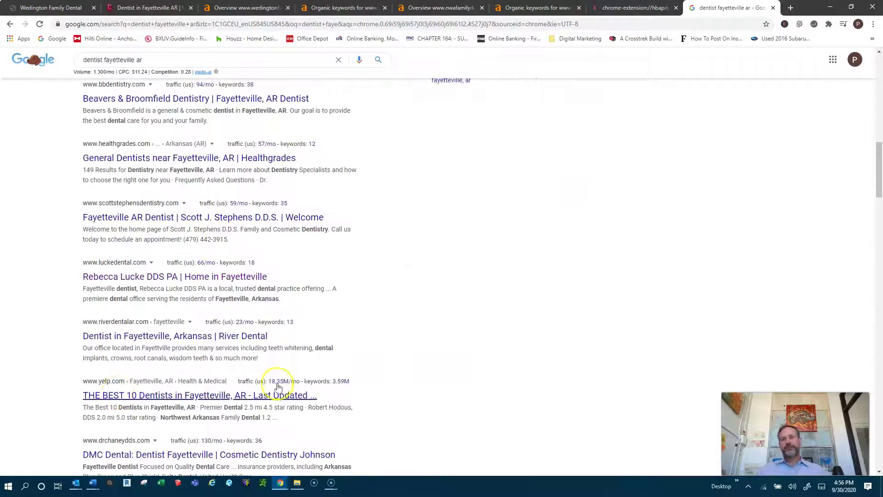
{"action": "scroll", "coordinate": [249, 391], "scroll_direction": "down", "scroll_amount": 2}
{"action": "scroll", "coordinate": [243, 350], "scroll_direction": "up", "scroll_amount": 4}
{"action": "scroll", "coordinate": [252, 276], "scroll_direction": "up", "scroll_amount": 3}
{"action": "scroll", "coordinate": [253, 259], "scroll_direction": "up", "scroll_amount": 3}
{"action": "scroll", "coordinate": [254, 257], "scroll_direction": "up", "scroll_amount": 2}
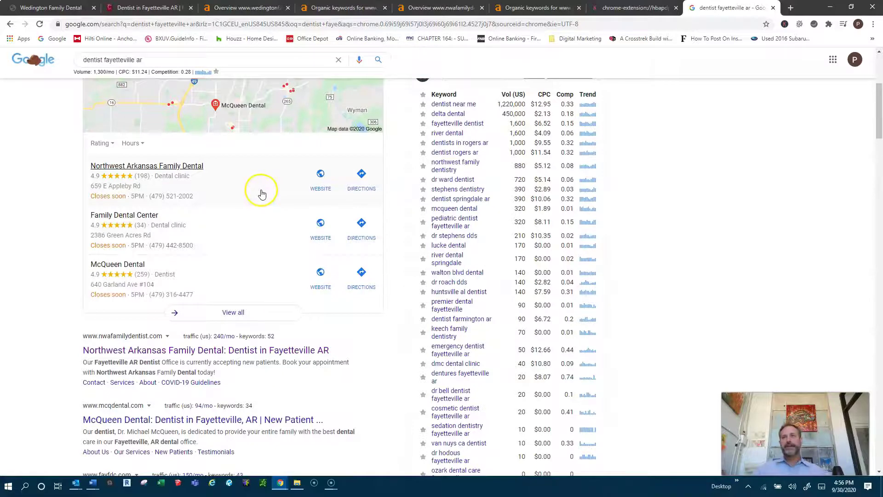
{"action": "scroll", "coordinate": [244, 200], "scroll_direction": "up", "scroll_amount": 2}
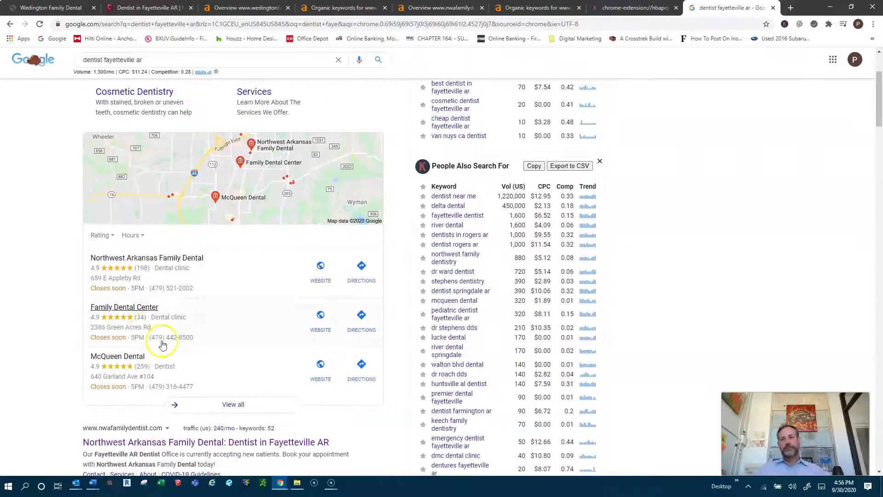
Open the Northwest Arkansas Family Dental listing, then return to Wedington's Ahrefs overview
{"action": "scroll", "coordinate": [193, 355], "scroll_direction": "up", "scroll_amount": 1}
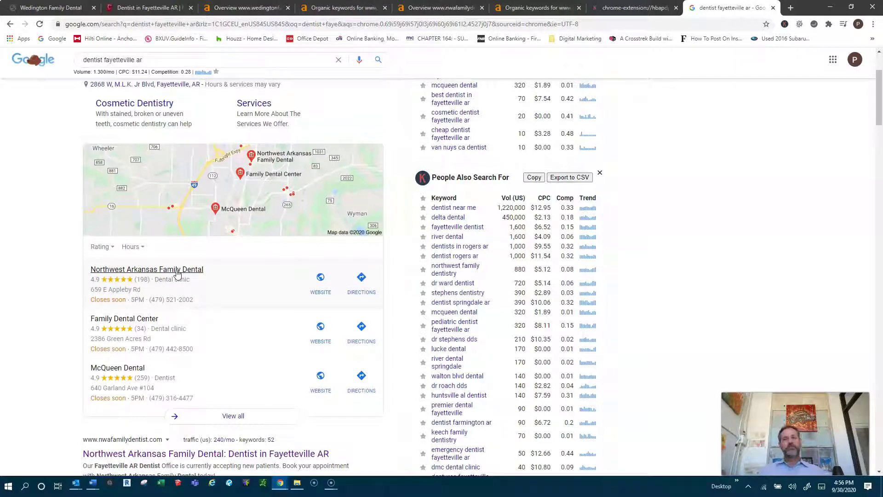
{"action": "left_click", "coordinate": [174, 274]}
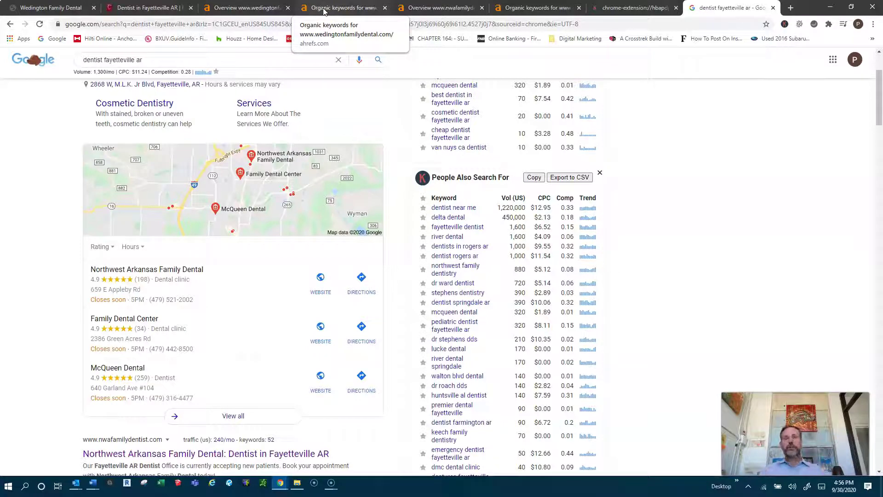
{"action": "left_click", "coordinate": [259, 9]}
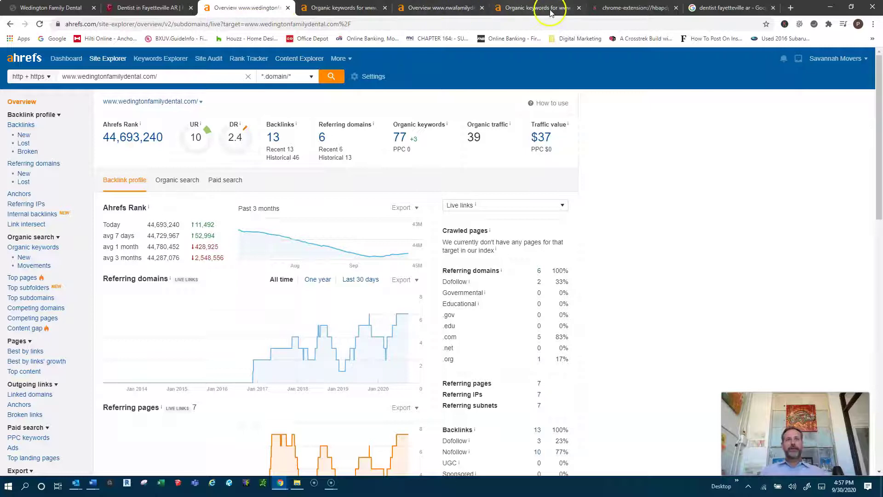
{"action": "left_click", "coordinate": [442, 8]}
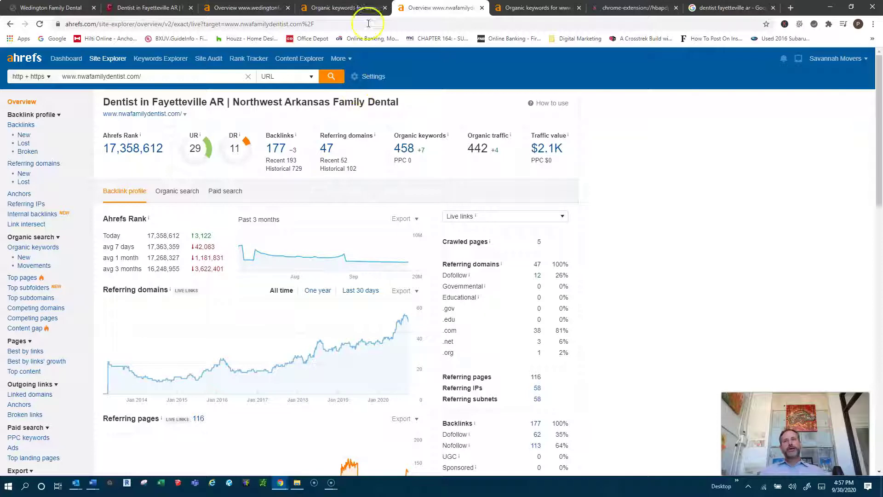
{"action": "left_click", "coordinate": [251, 8]}
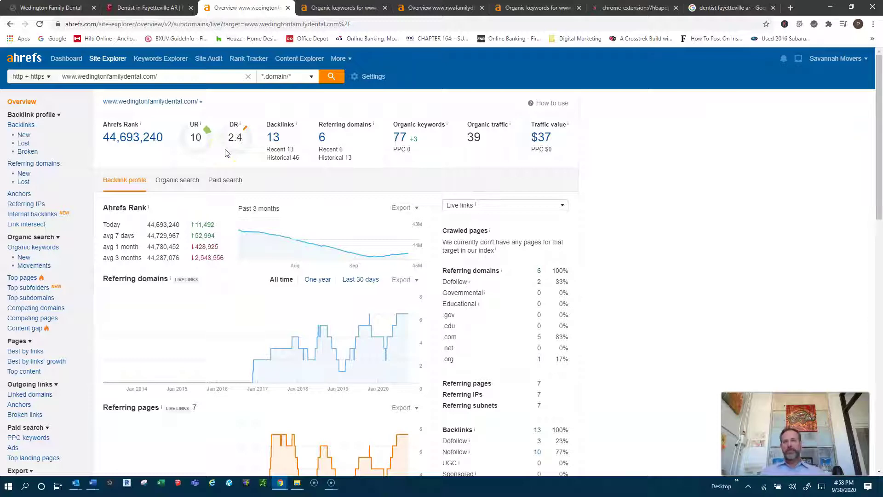
Open Wedington's organic keywords report and highlight the dentist fayetteville ar volumes, including 300
{"action": "left_click", "coordinate": [352, 10]}
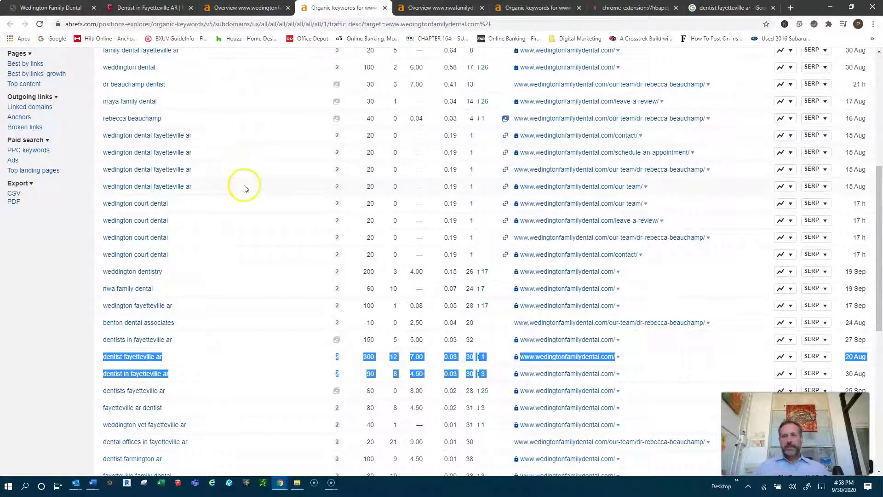
{"action": "left_click", "coordinate": [213, 372]}
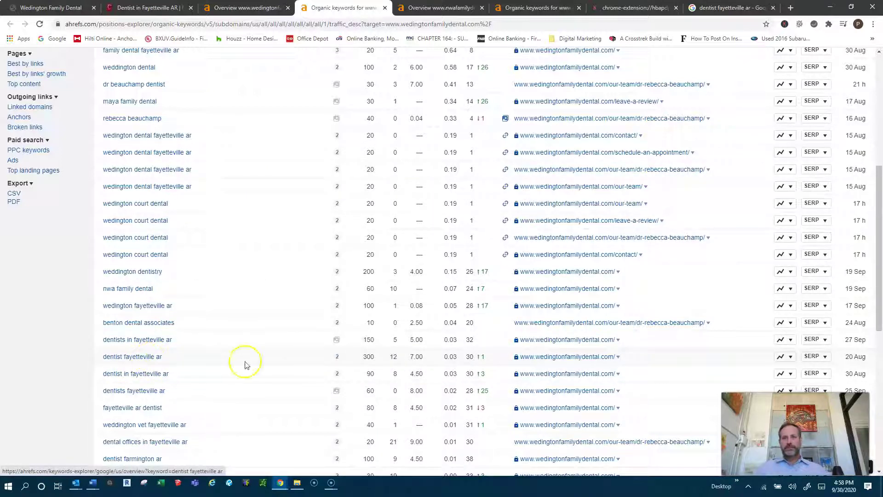
{"action": "left_click", "coordinate": [374, 357]}
{"action": "double_click", "coordinate": [373, 357]}
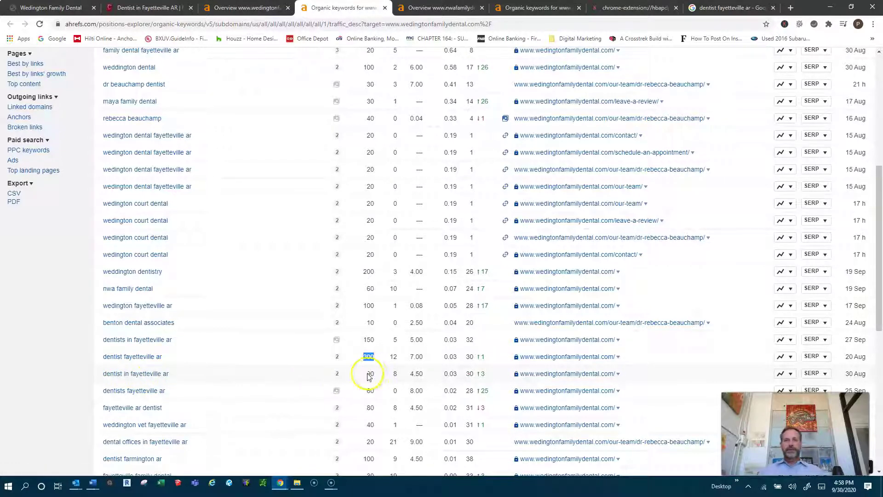
{"action": "left_click_drag", "start_coordinate": [370, 373], "coordinate": [366, 373]}
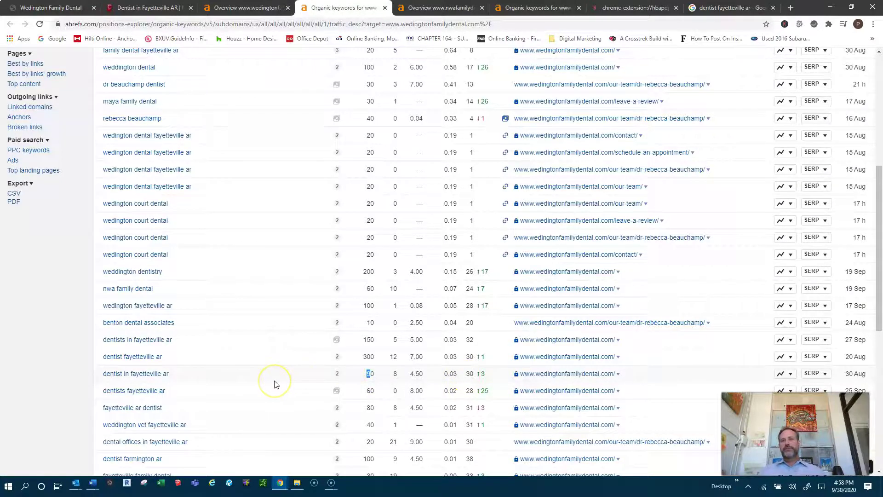
Scroll back to the top of the keywords report and return to the Google results
{"action": "scroll", "coordinate": [278, 322], "scroll_direction": "up", "scroll_amount": 1}
{"action": "scroll", "coordinate": [311, 253], "scroll_direction": "up", "scroll_amount": 1}
{"action": "scroll", "coordinate": [291, 43], "scroll_direction": "up", "scroll_amount": 1}
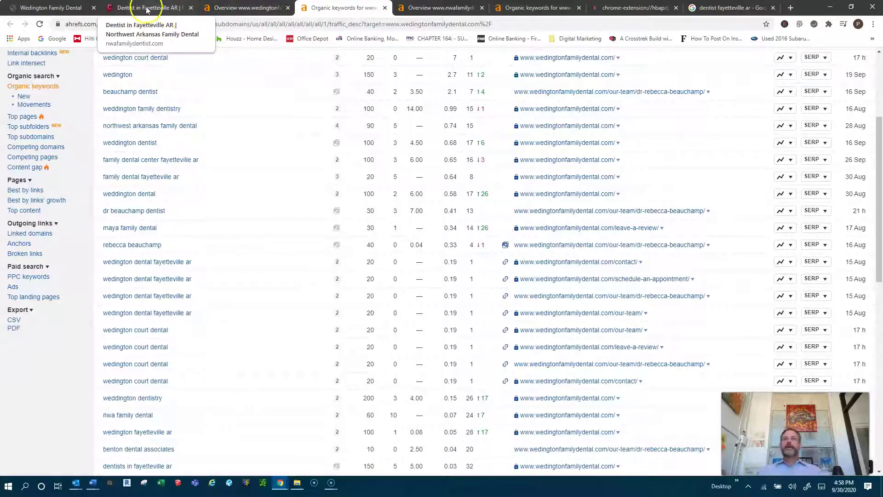
{"action": "left_click", "coordinate": [41, 10]}
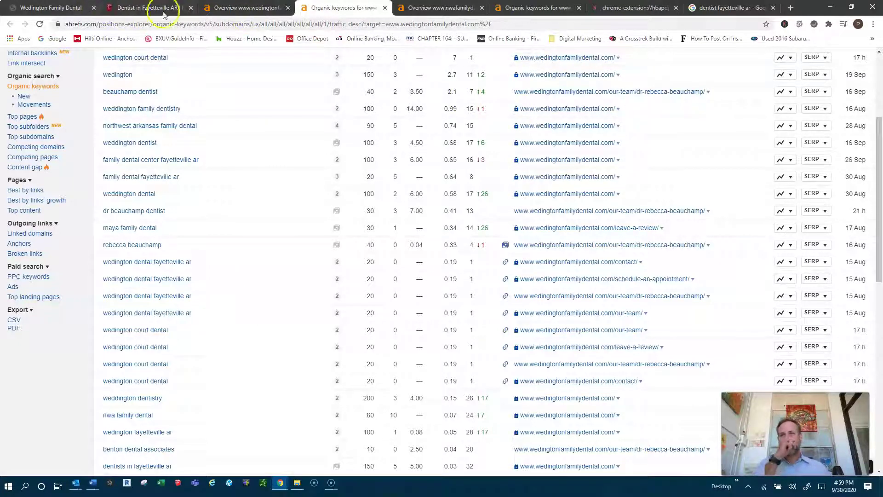
Return to the Google results for dentist fayetteville ar with the local map pack
{"action": "left_click", "coordinate": [732, 7]}
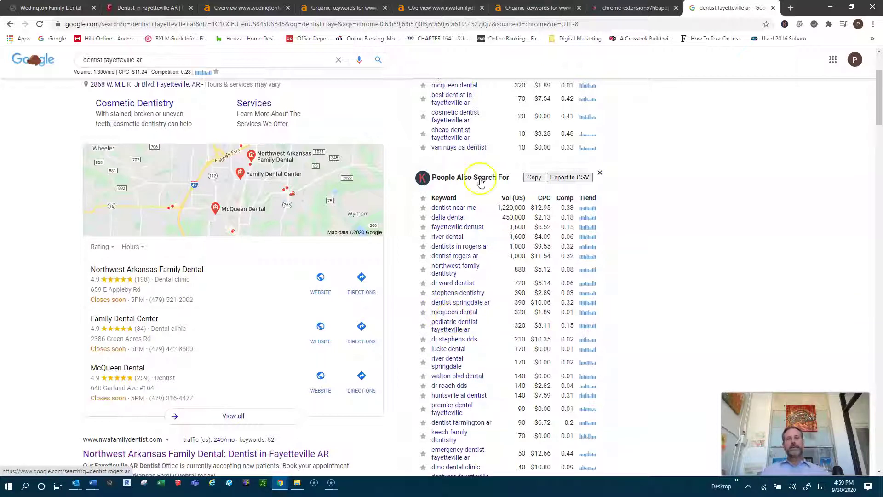
Open the homepage staff photo slide3.jpg (1205×520) full size in its own tab
{"action": "left_click", "coordinate": [61, 9]}
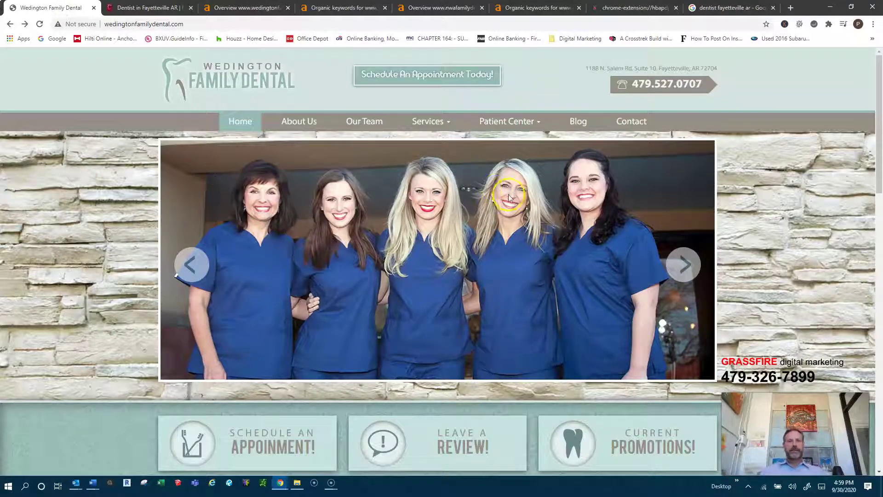
{"action": "right_click", "coordinate": [580, 220]}
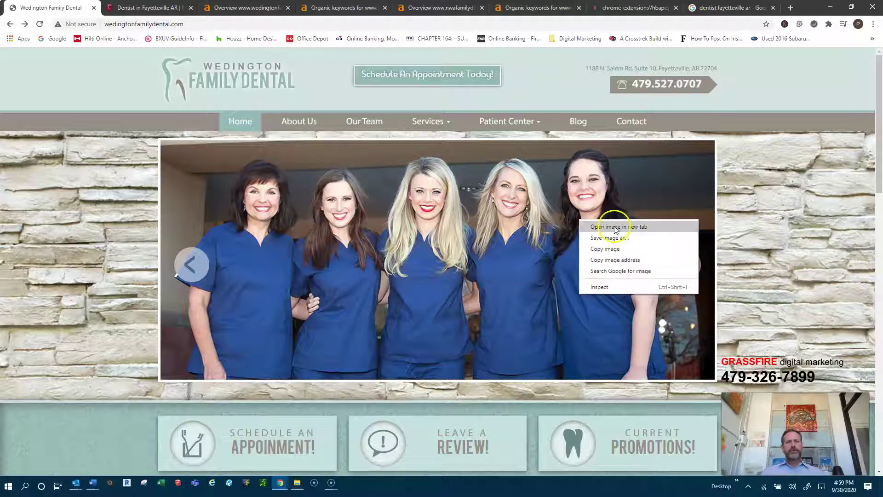
{"action": "left_click", "coordinate": [616, 227]}
{"action": "left_click", "coordinate": [140, 10]}
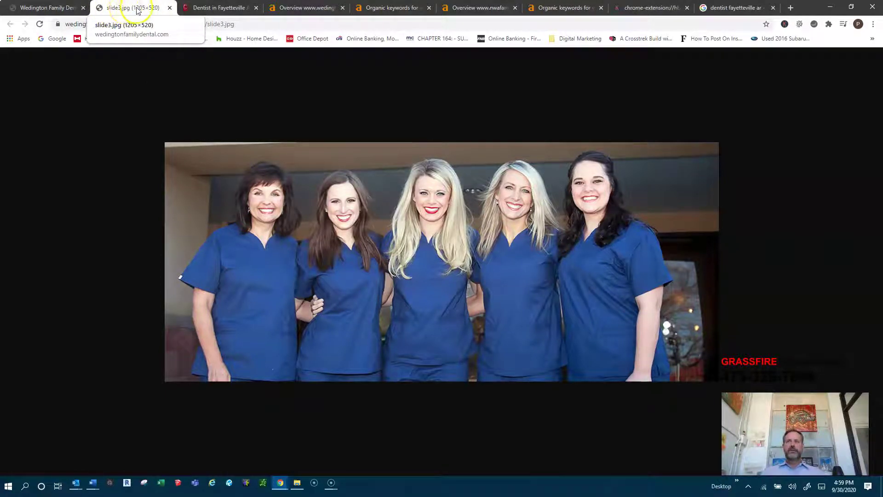
Close the slide3.jpg tab and re-review the homepage's services, about and hours sections
{"action": "left_click", "coordinate": [170, 8]}
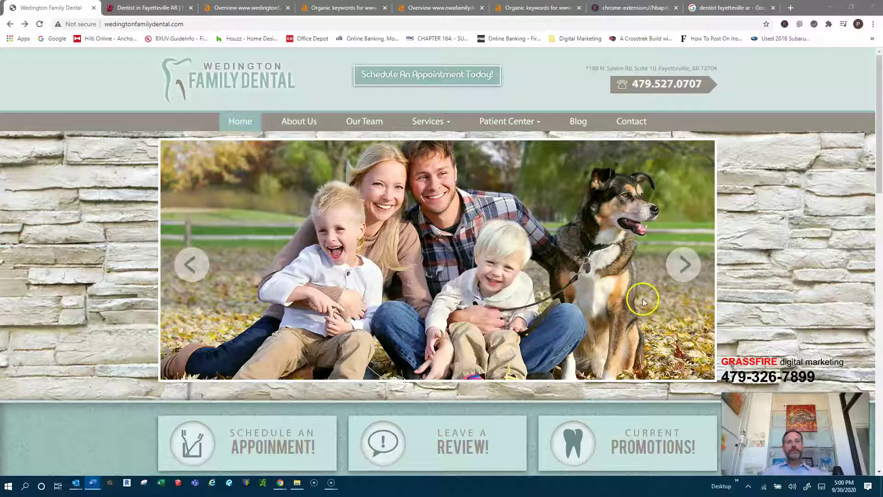
{"action": "scroll", "coordinate": [458, 271], "scroll_direction": "down", "scroll_amount": 5}
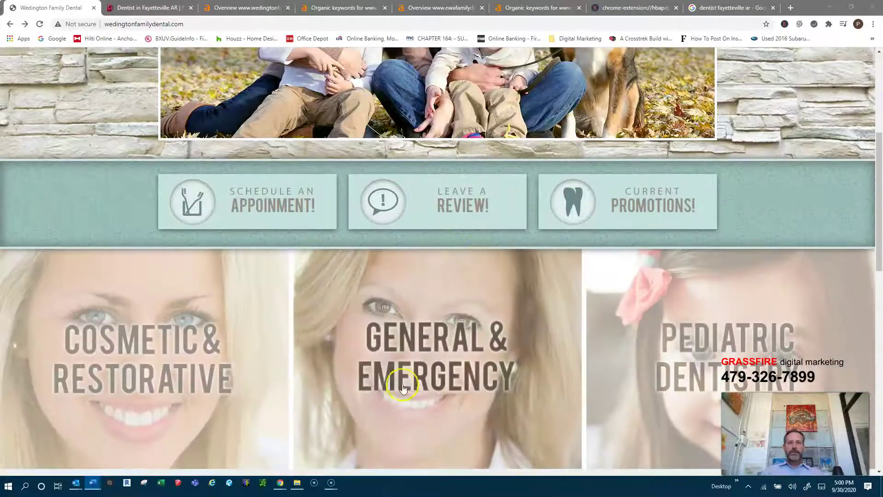
{"action": "scroll", "coordinate": [397, 375], "scroll_direction": "down", "scroll_amount": 7}
{"action": "scroll", "coordinate": [405, 327], "scroll_direction": "down", "scroll_amount": 3}
{"action": "scroll", "coordinate": [457, 347], "scroll_direction": "up", "scroll_amount": 1}
{"action": "scroll", "coordinate": [462, 362], "scroll_direction": "up", "scroll_amount": 3}
{"action": "scroll", "coordinate": [463, 363], "scroll_direction": "up", "scroll_amount": 6}
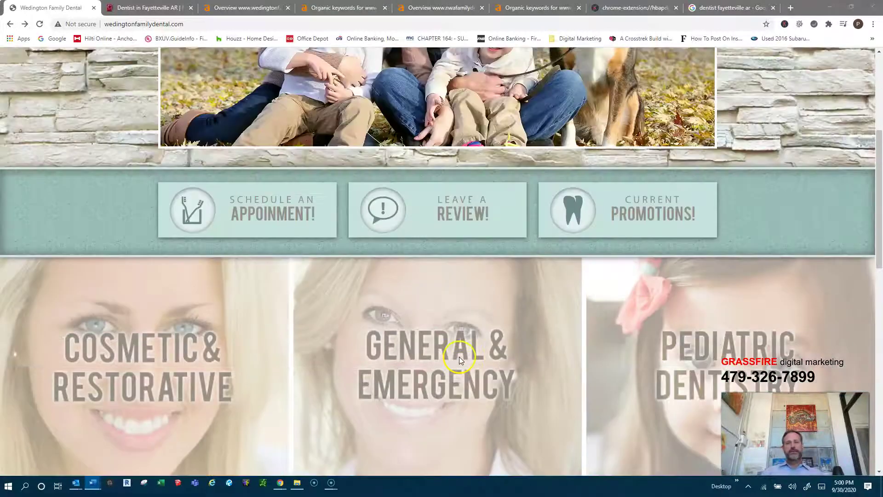
{"action": "scroll", "coordinate": [459, 357], "scroll_direction": "up", "scroll_amount": 4}
{"action": "scroll", "coordinate": [456, 352], "scroll_direction": "up", "scroll_amount": 1}
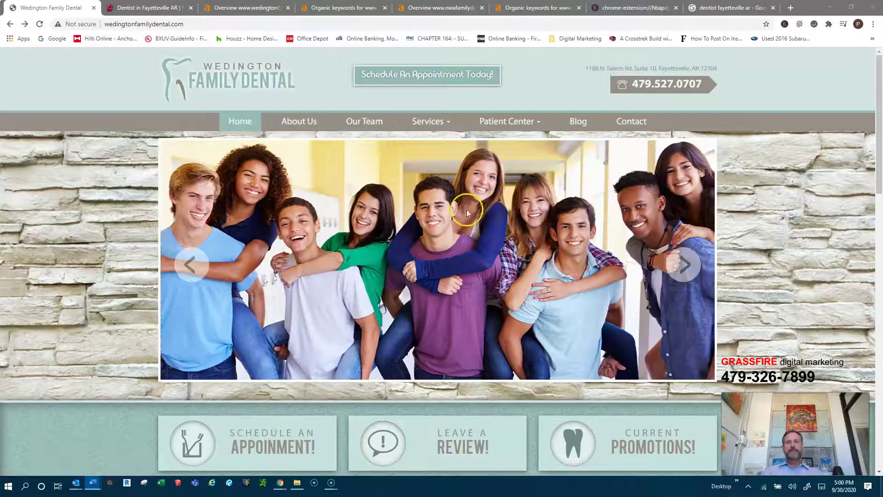